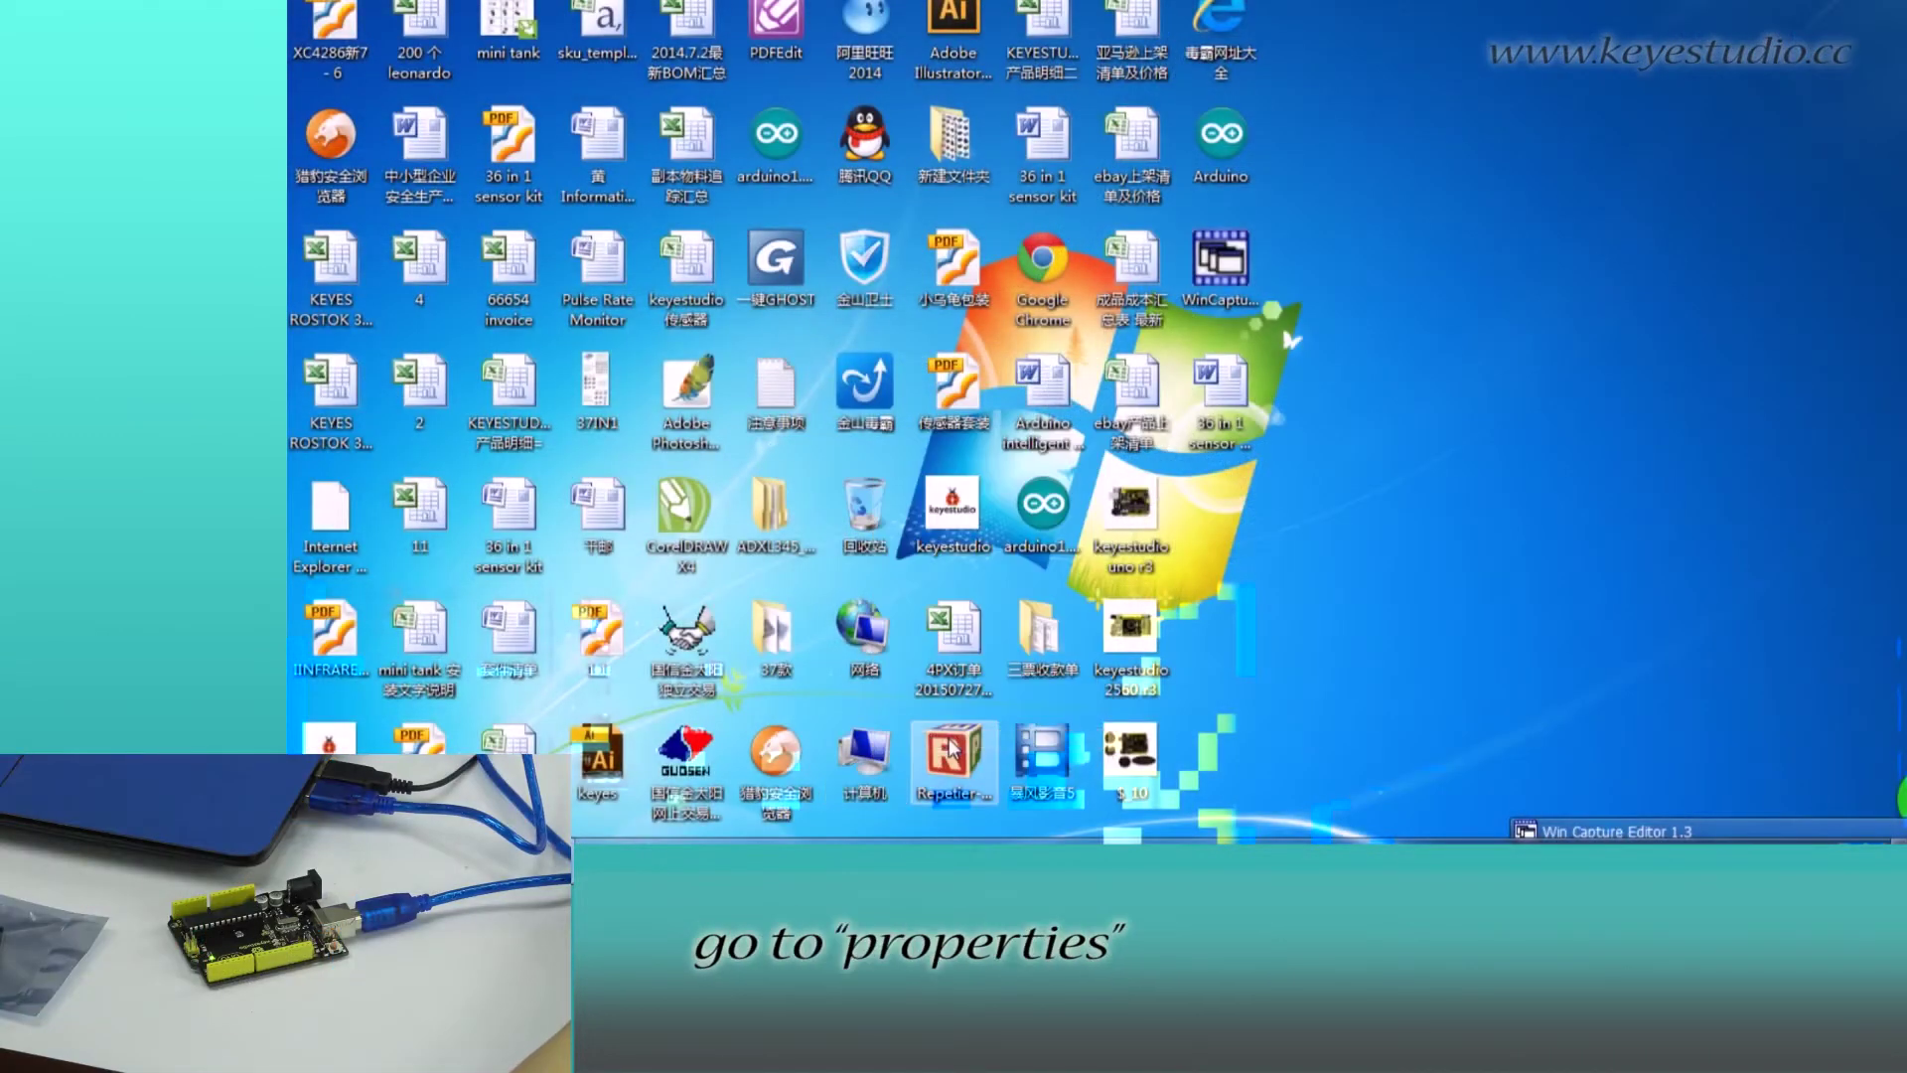
Step: Open Device Manager and expand Ports to confirm Arduino UNO R3 on COM6
click(657, 257)
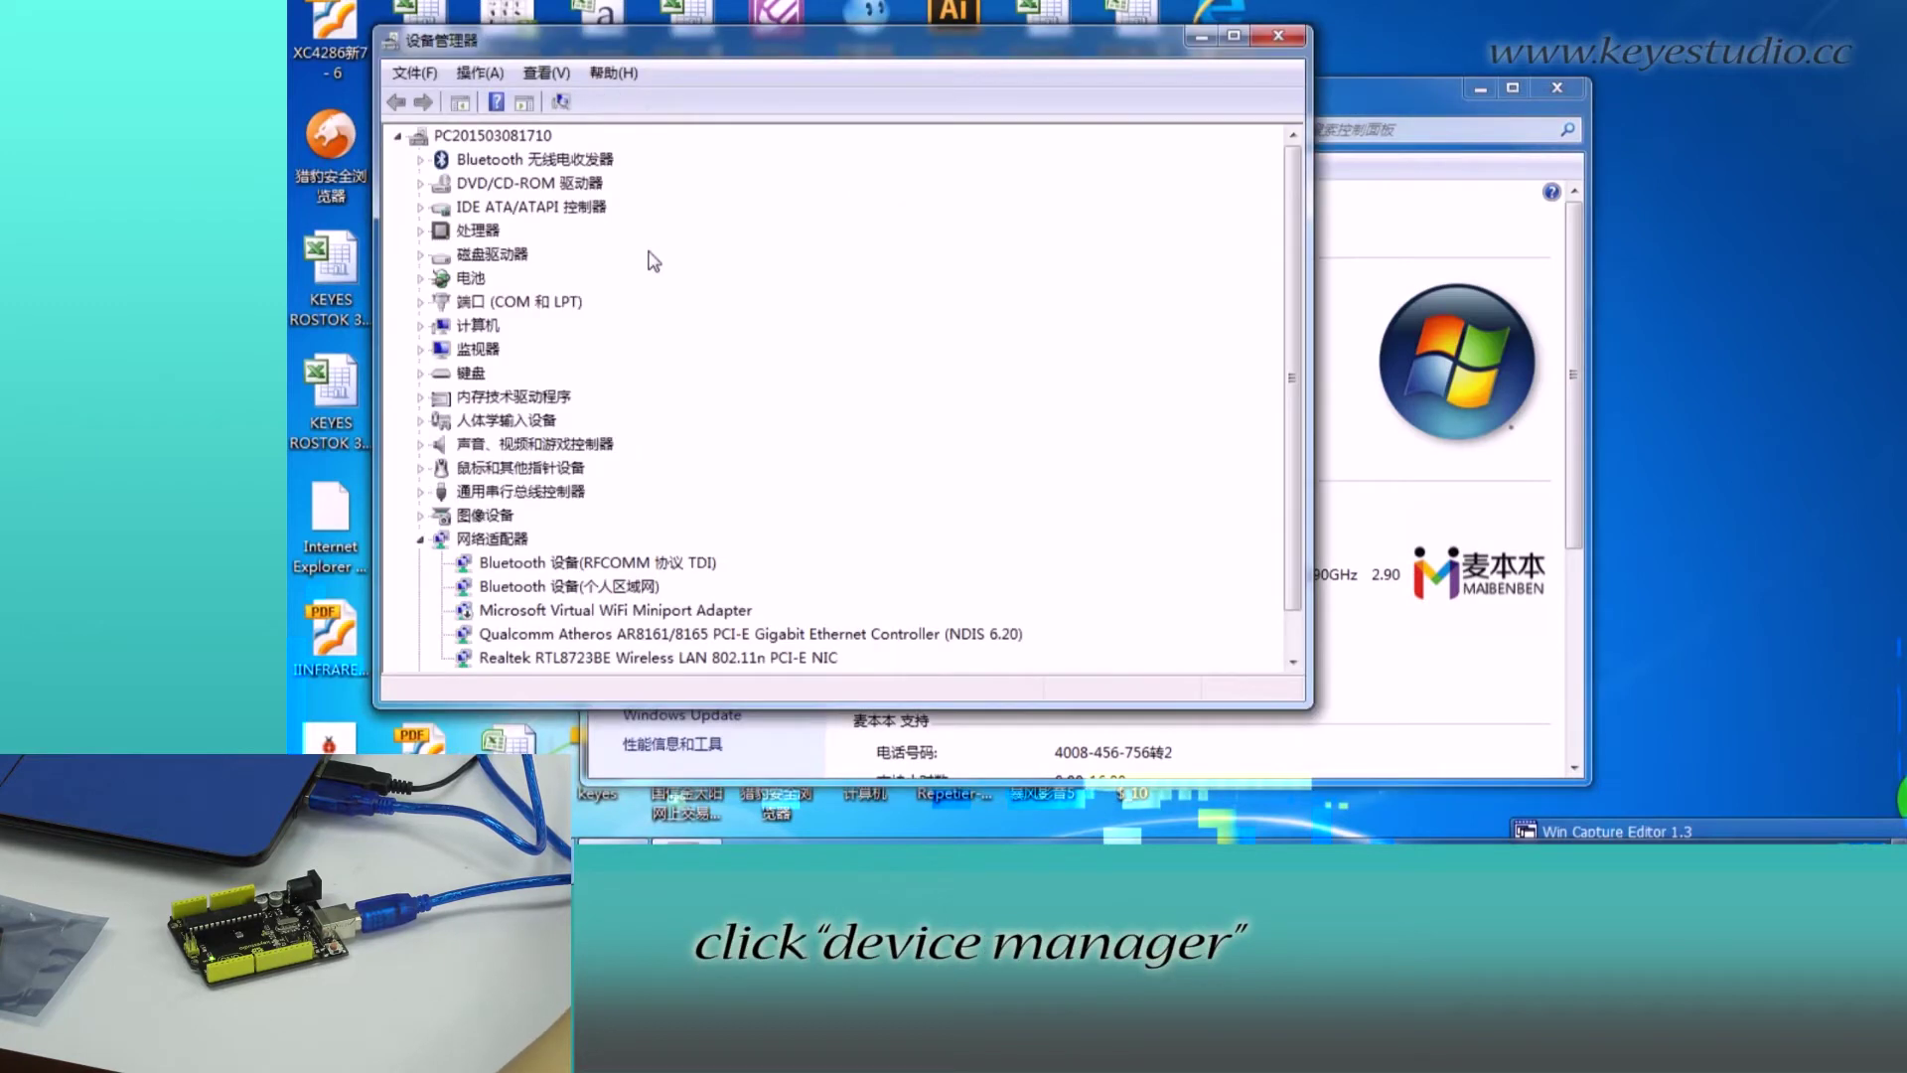
double_click(531, 303)
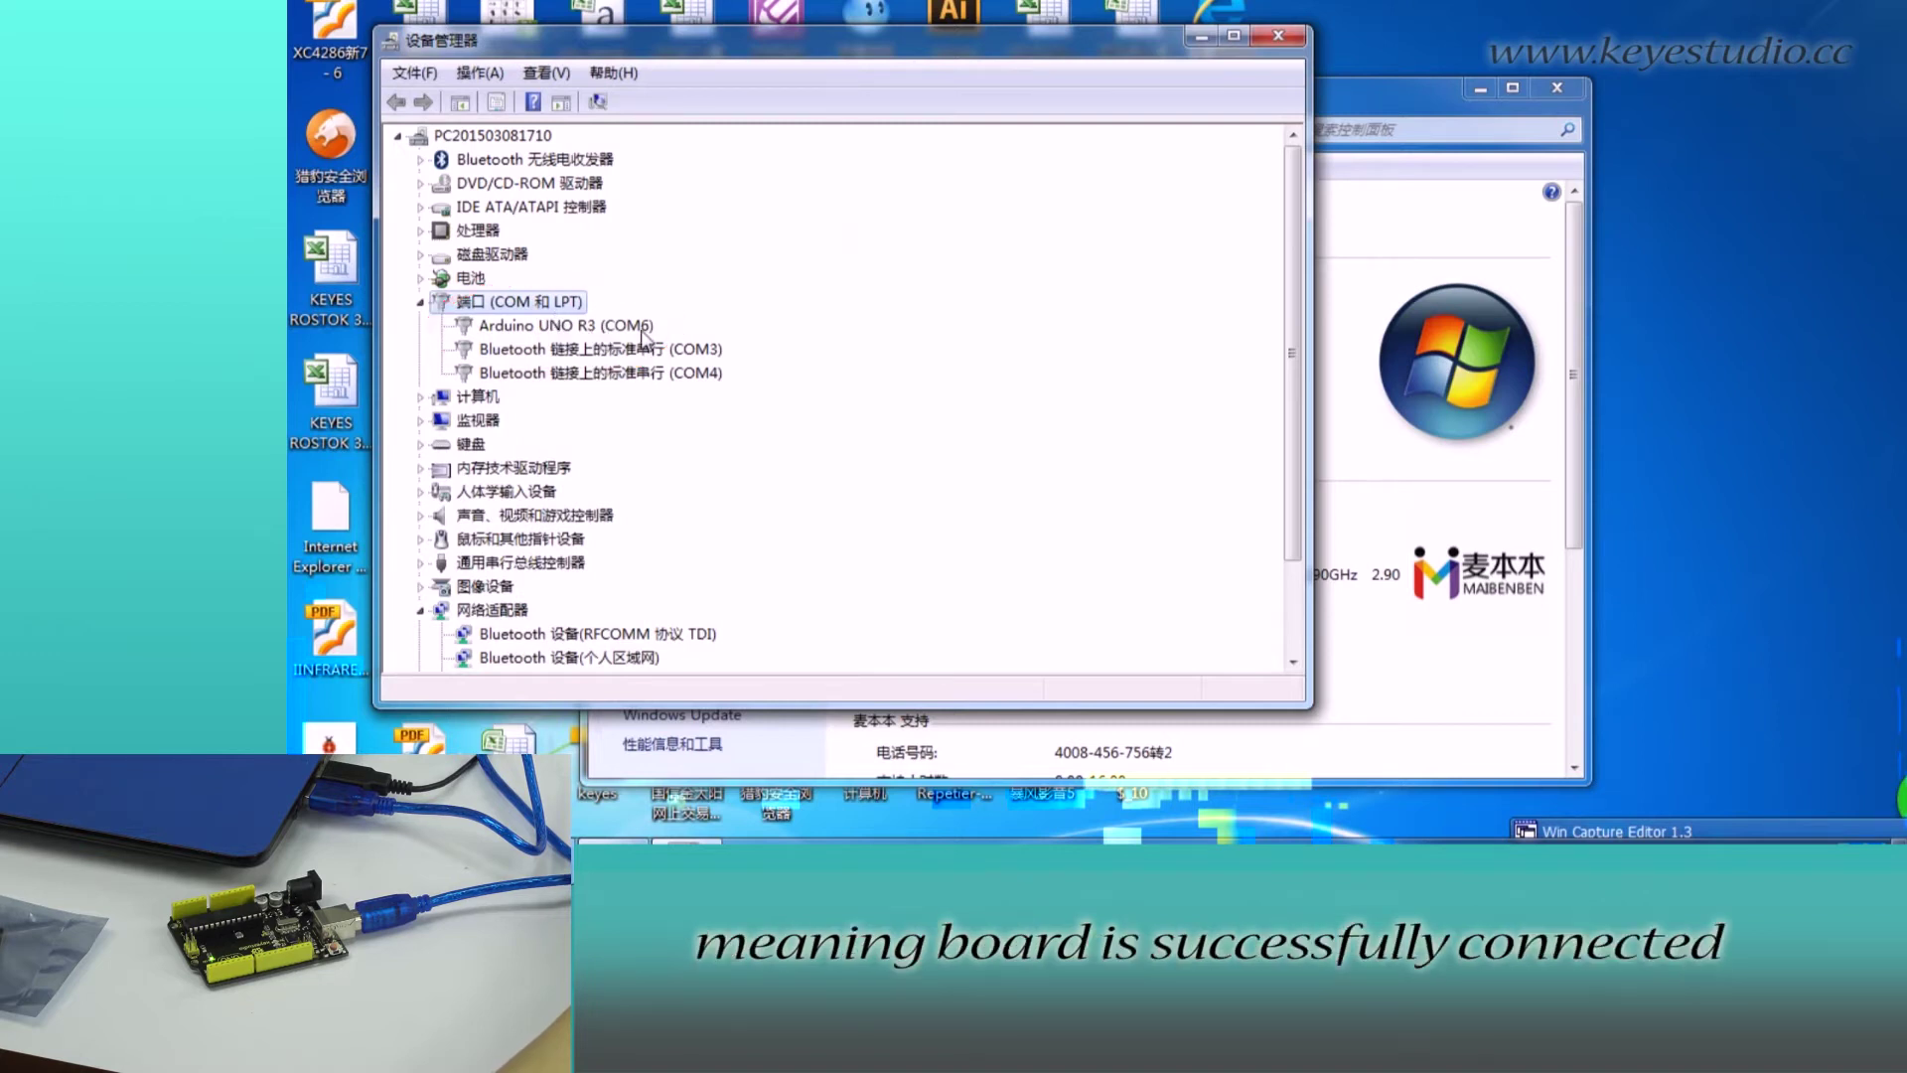
Step: Close Device Manager, launch Arduino IDE and set the upload port to COM6
click(1291, 40)
double_click(1223, 142)
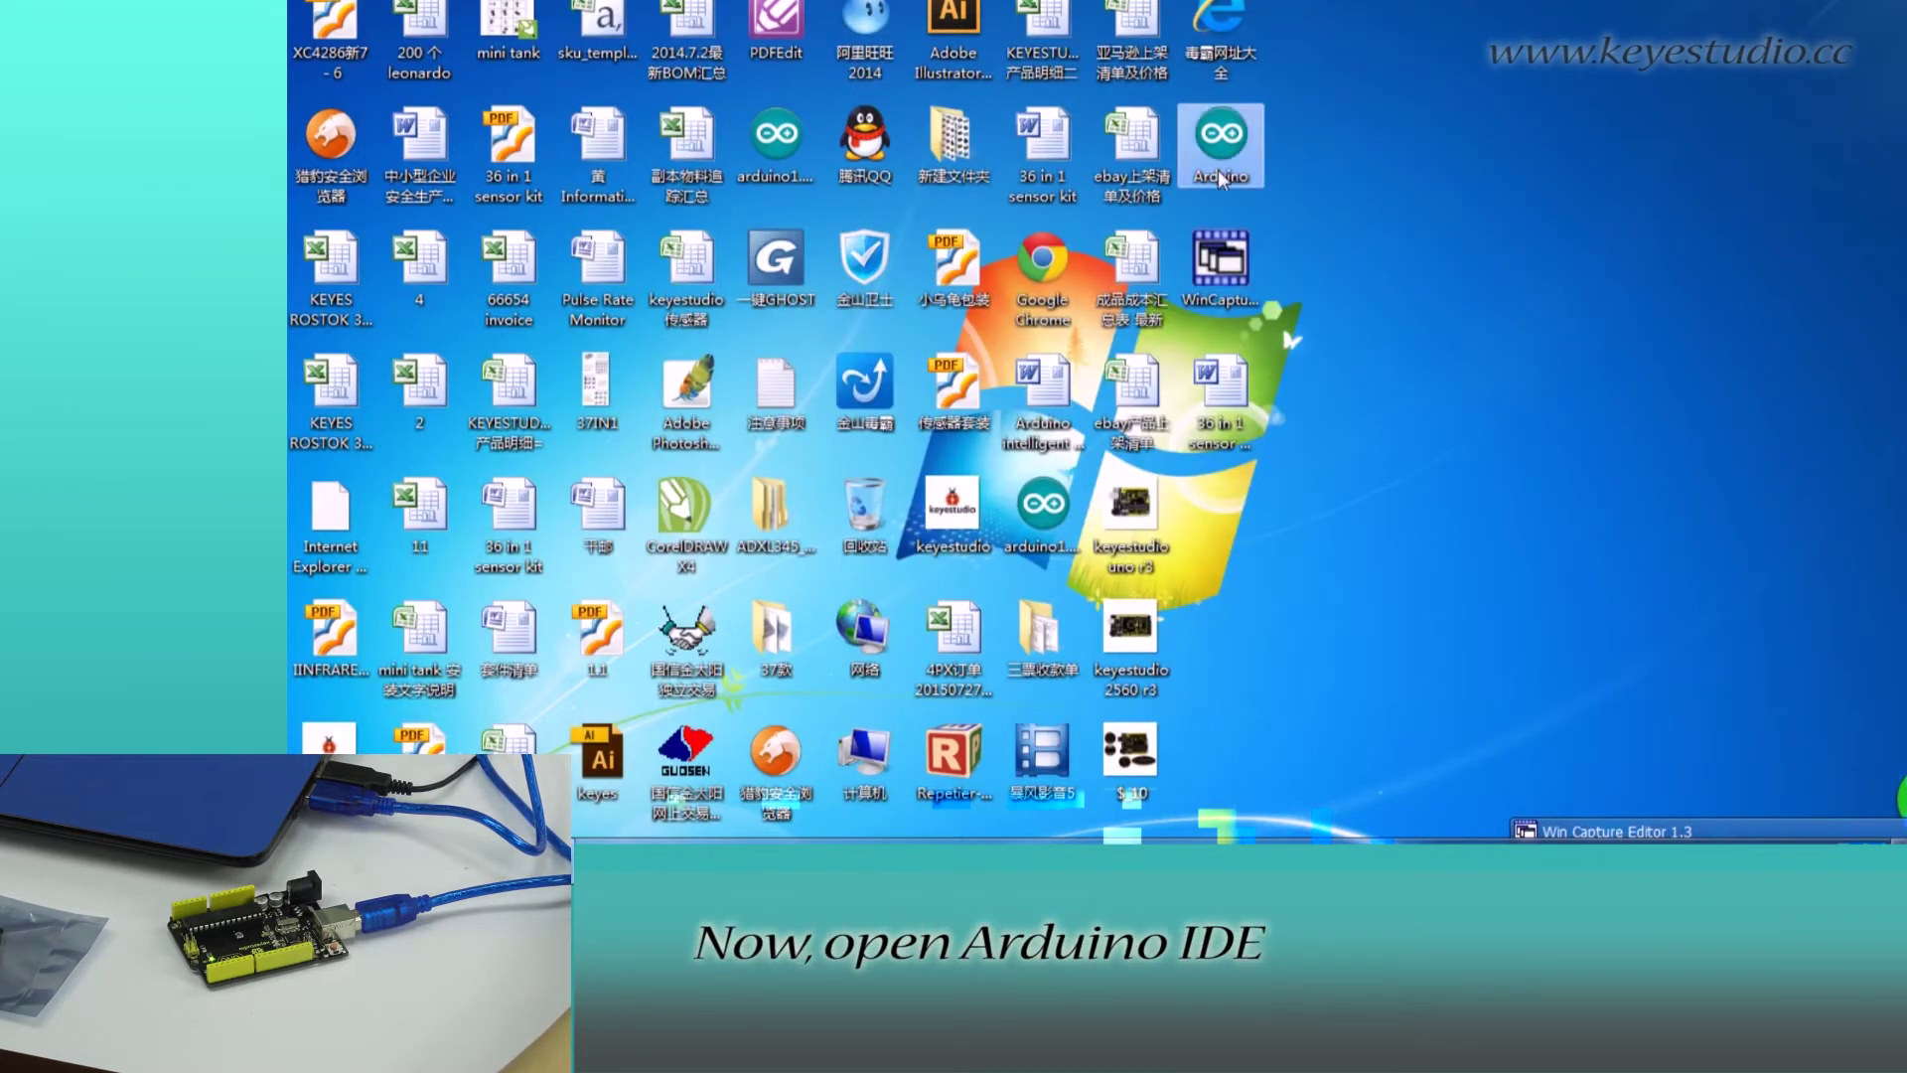
click(958, 121)
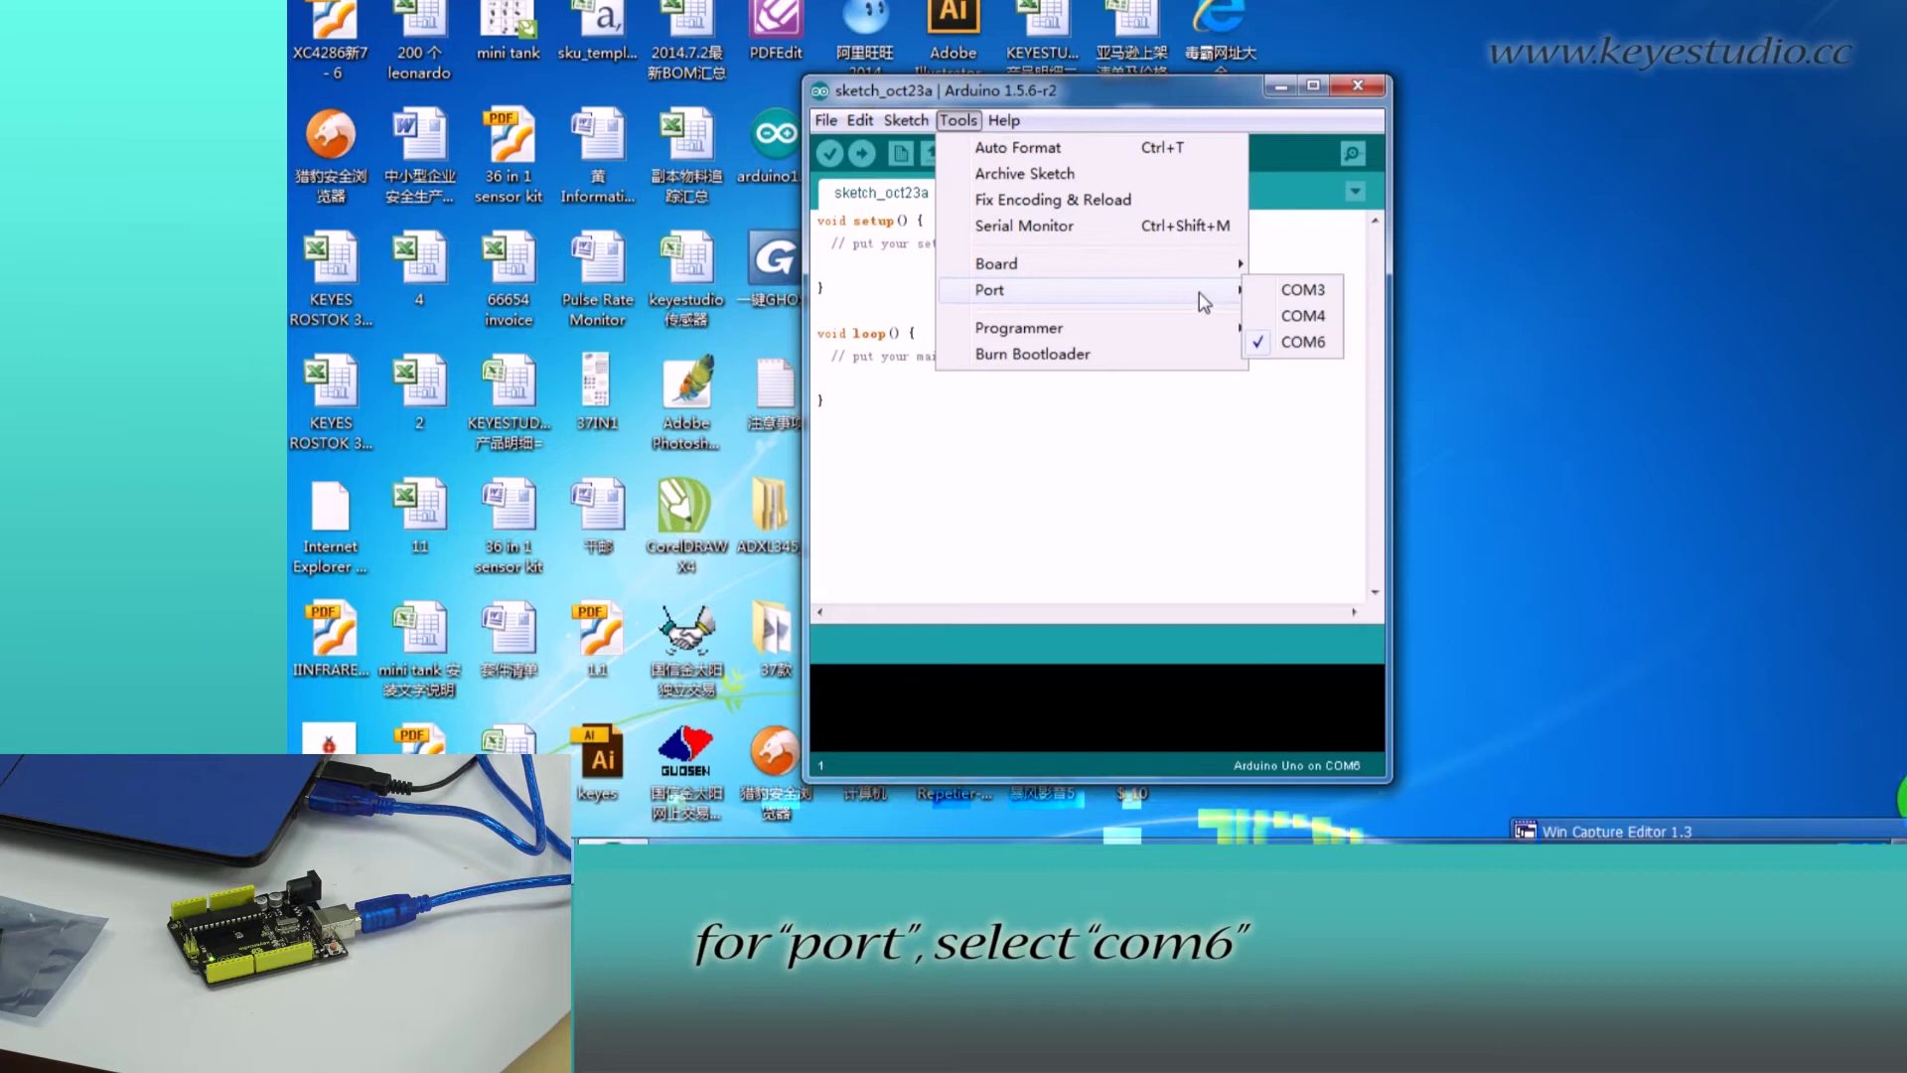
click(1293, 344)
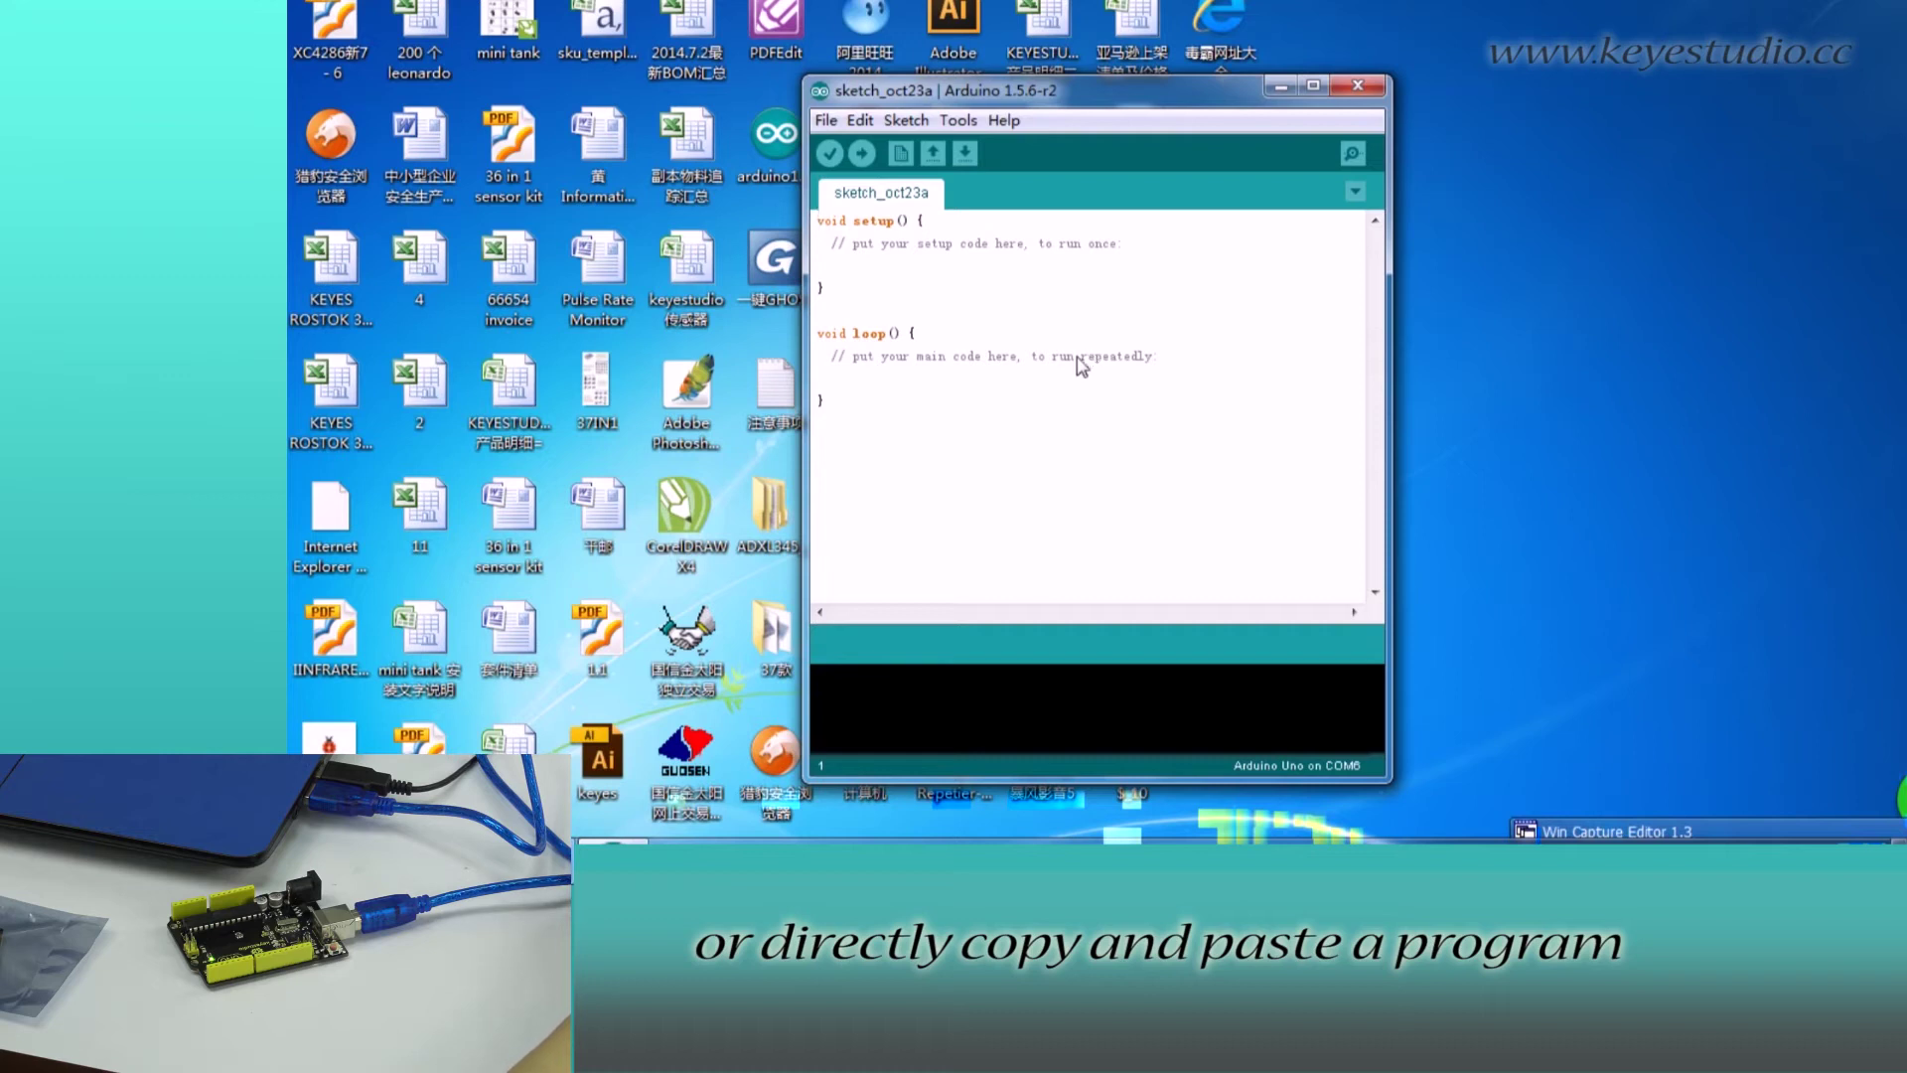
Step: Copy the whole pin 13 blink sample program from the Word document
click(443, 857)
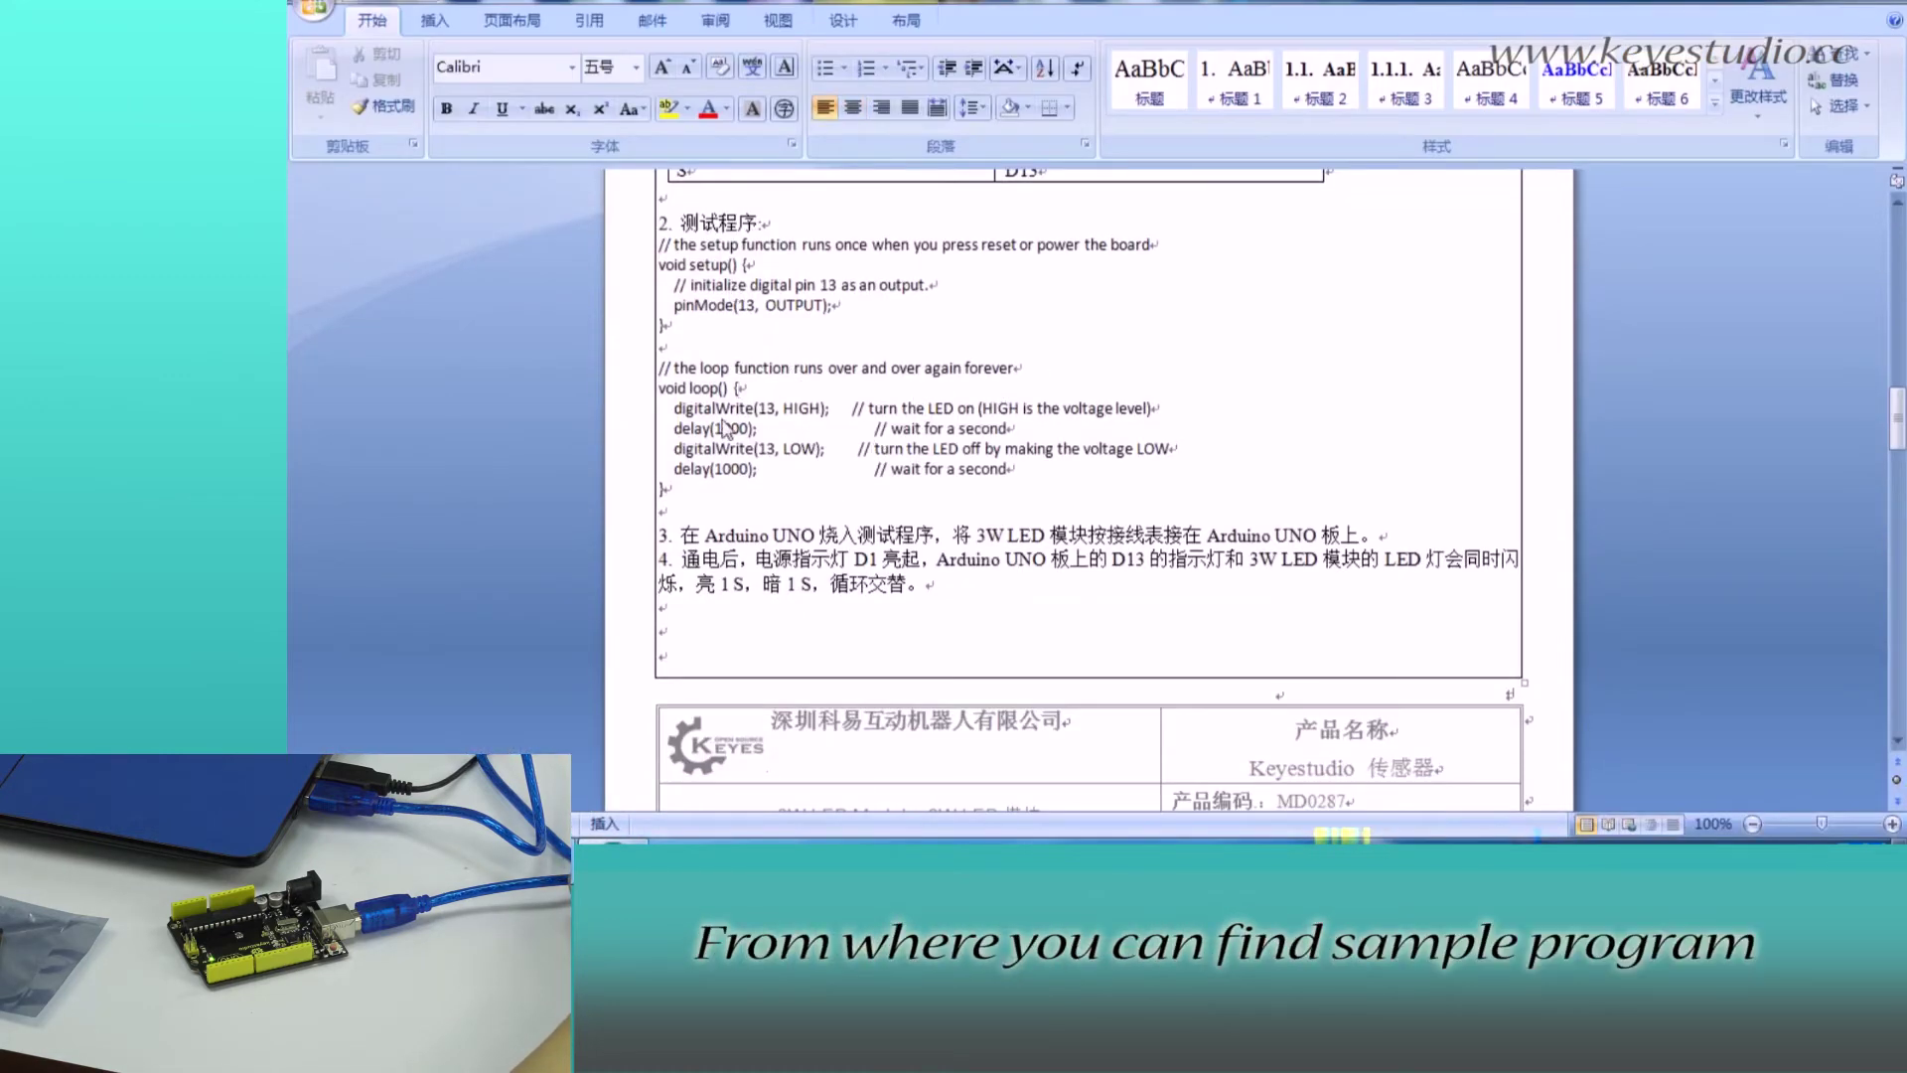
drag(671, 491, 656, 250)
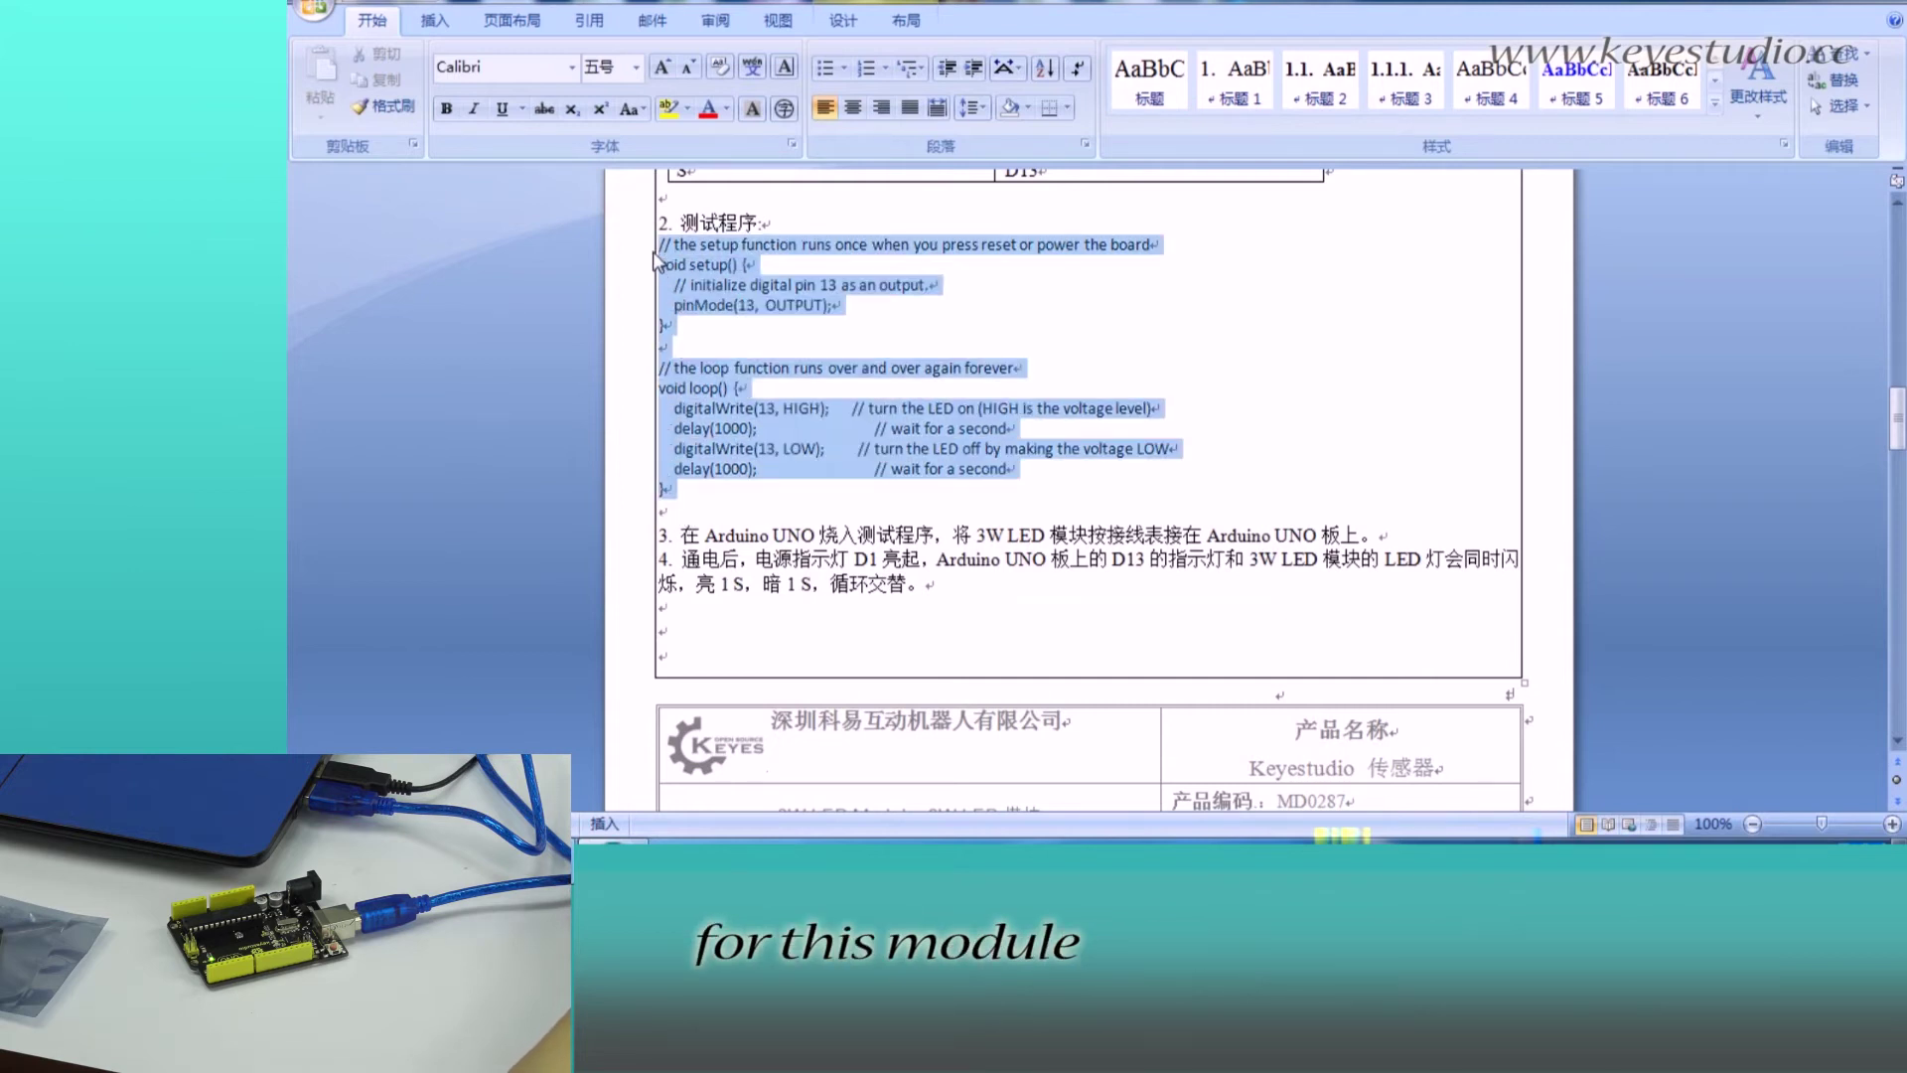
key(ctrl+c)
Step: Replace the sketch's code with the pasted blink program and upload it to the Uno
key(alt+Tab)
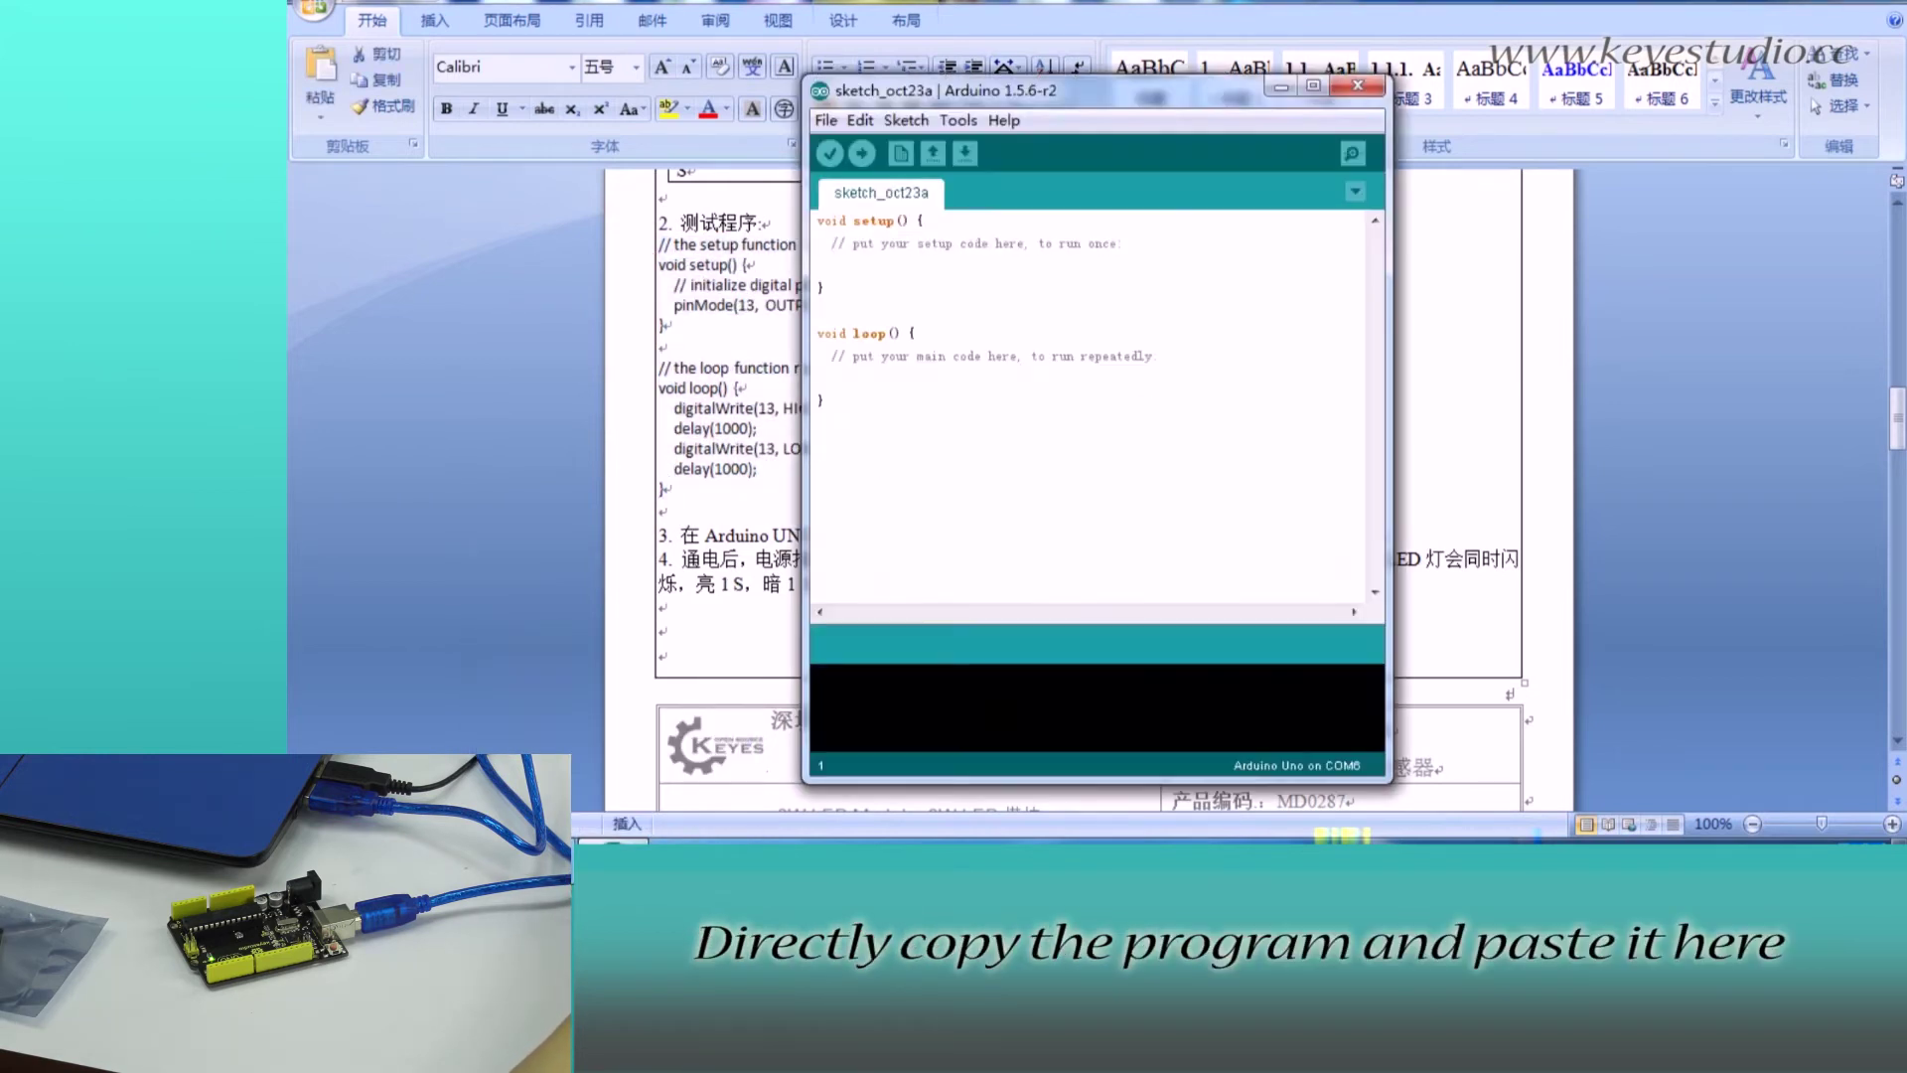
key(ctrl+a)
right_click(932, 396)
click(1020, 455)
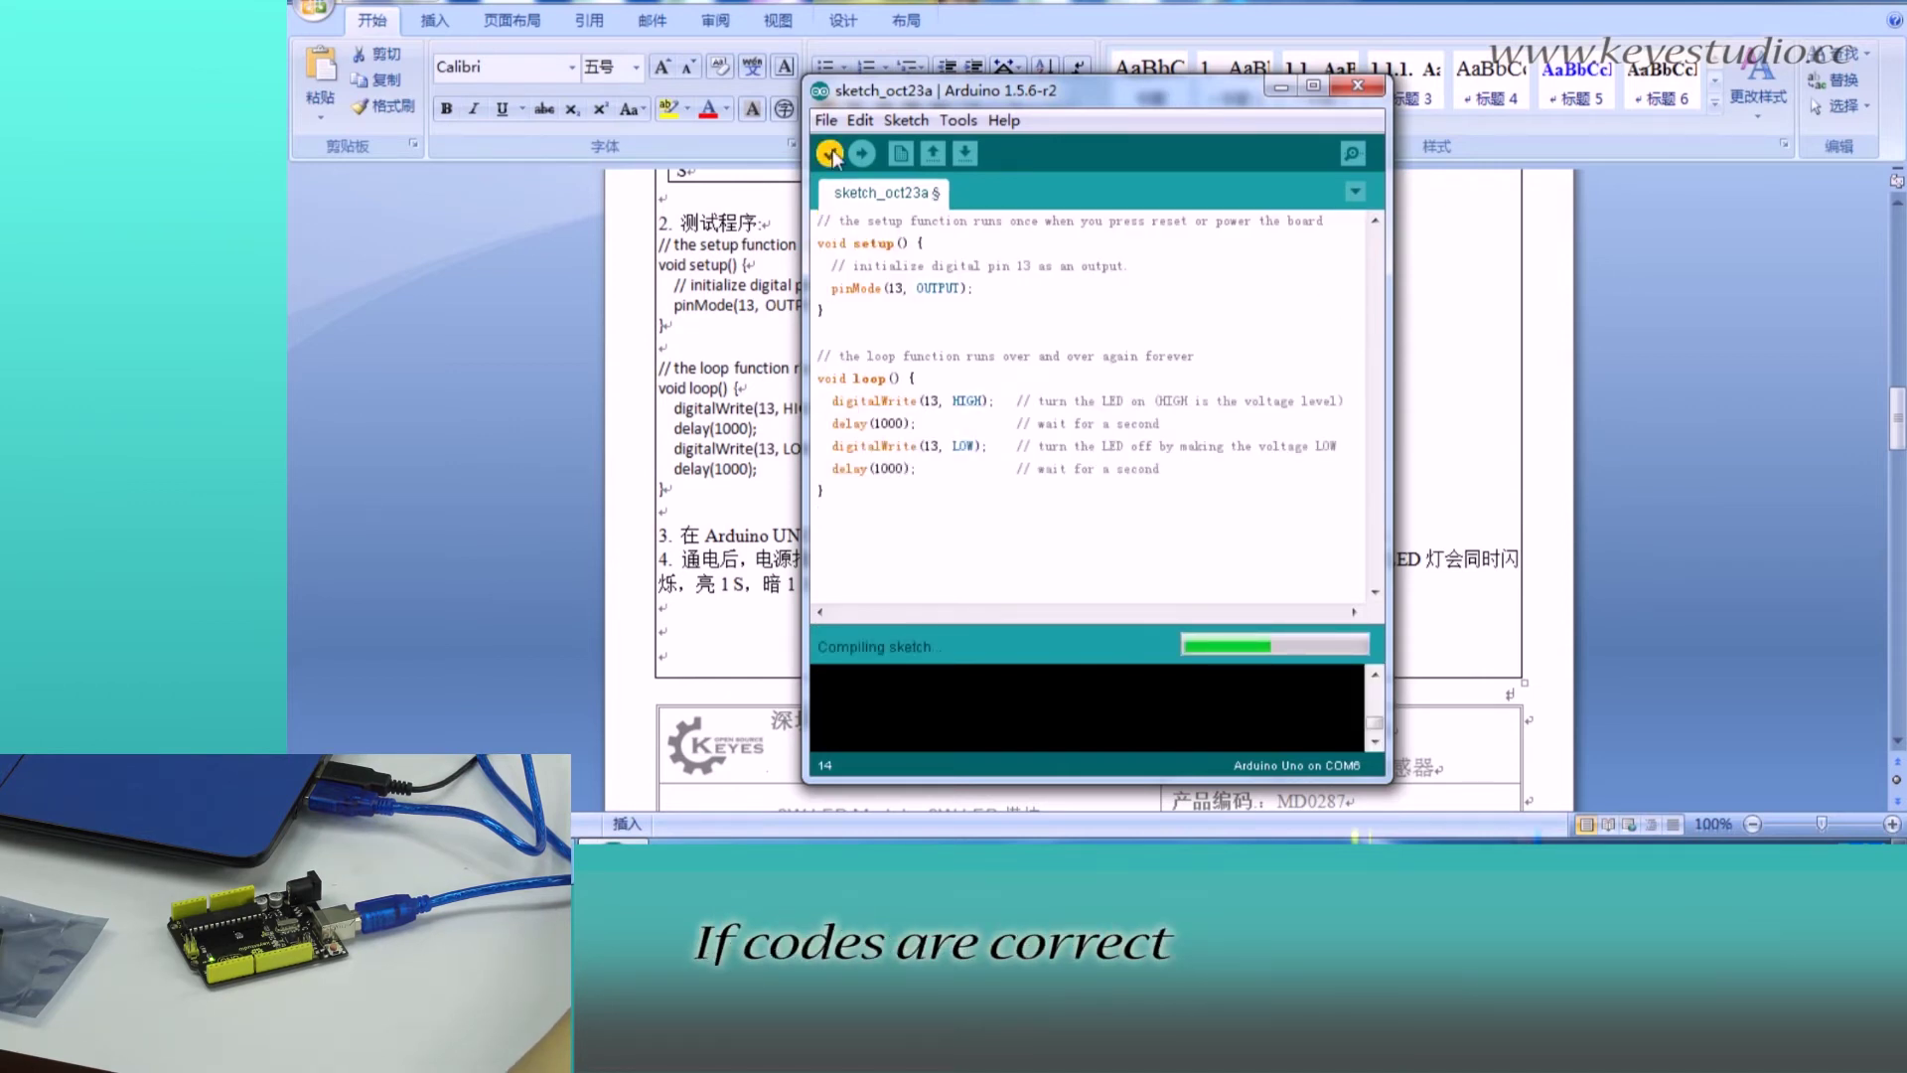
click(861, 154)
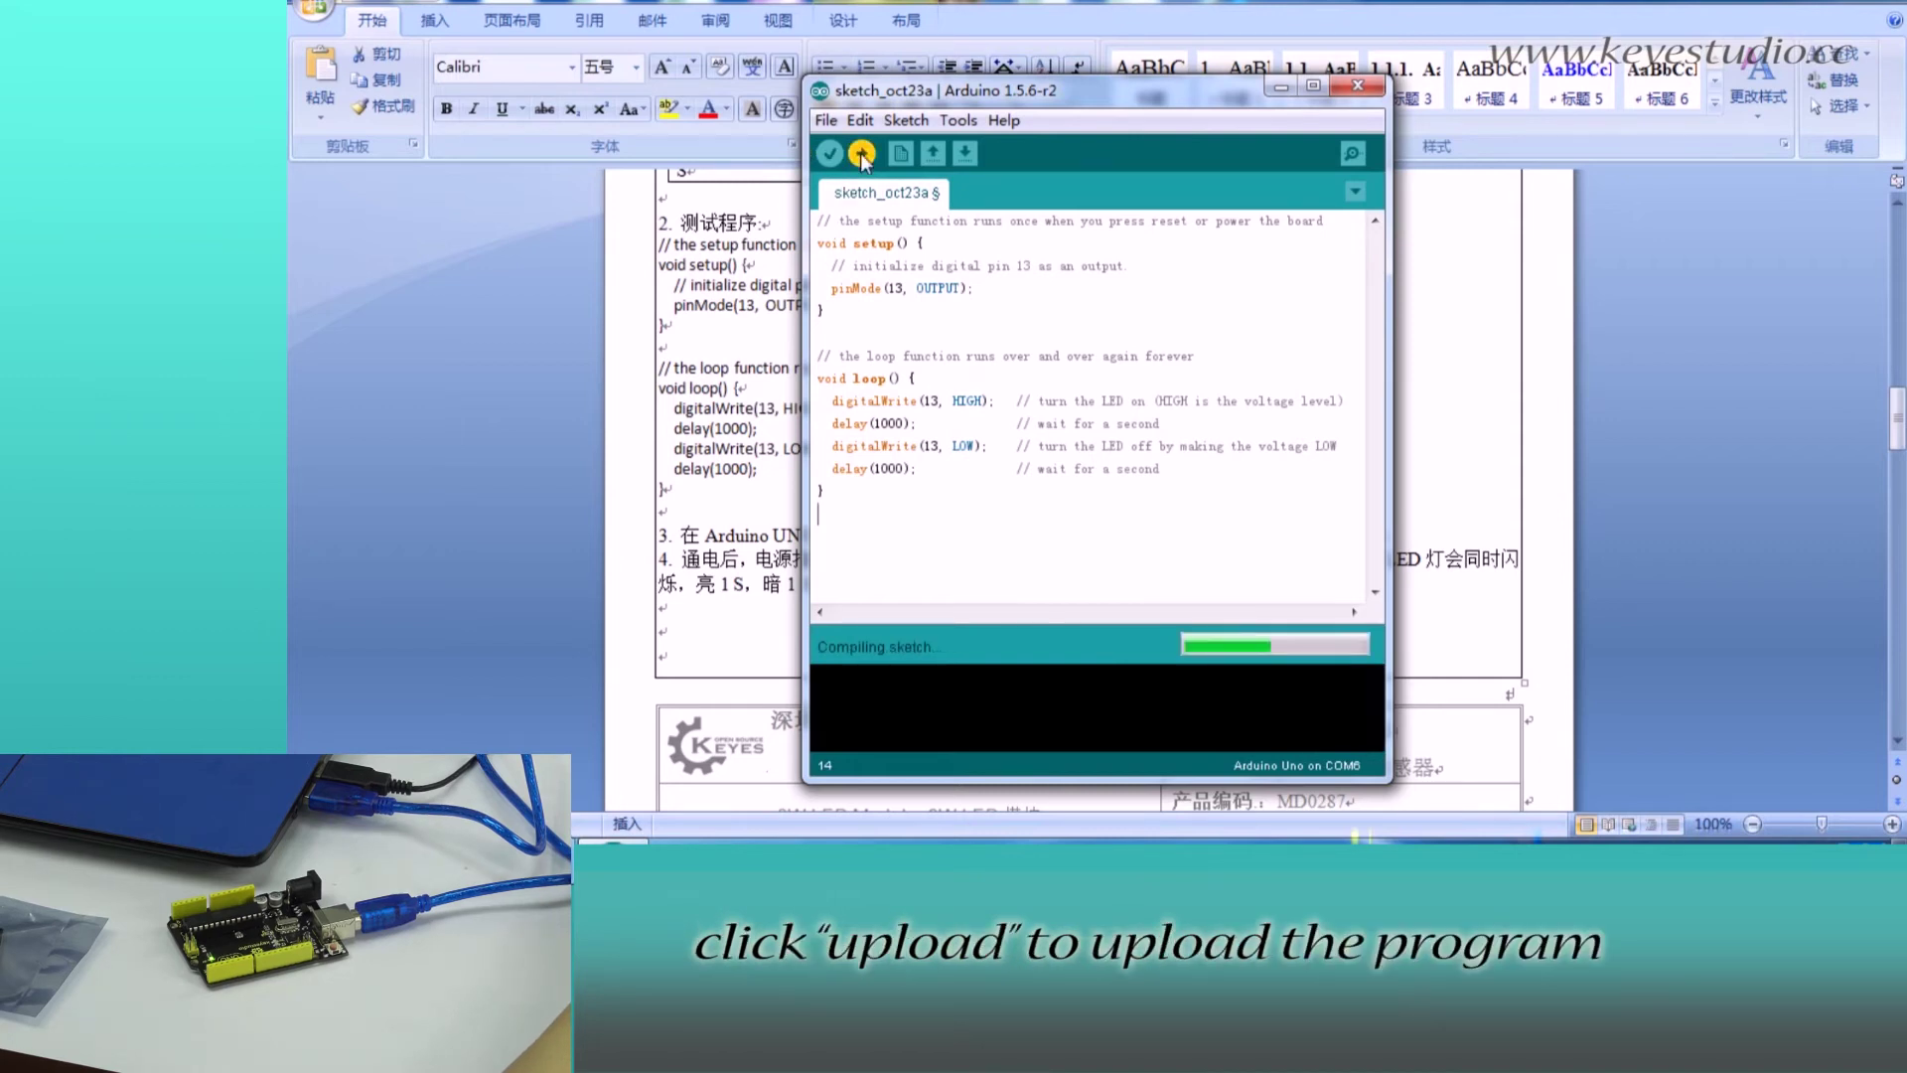